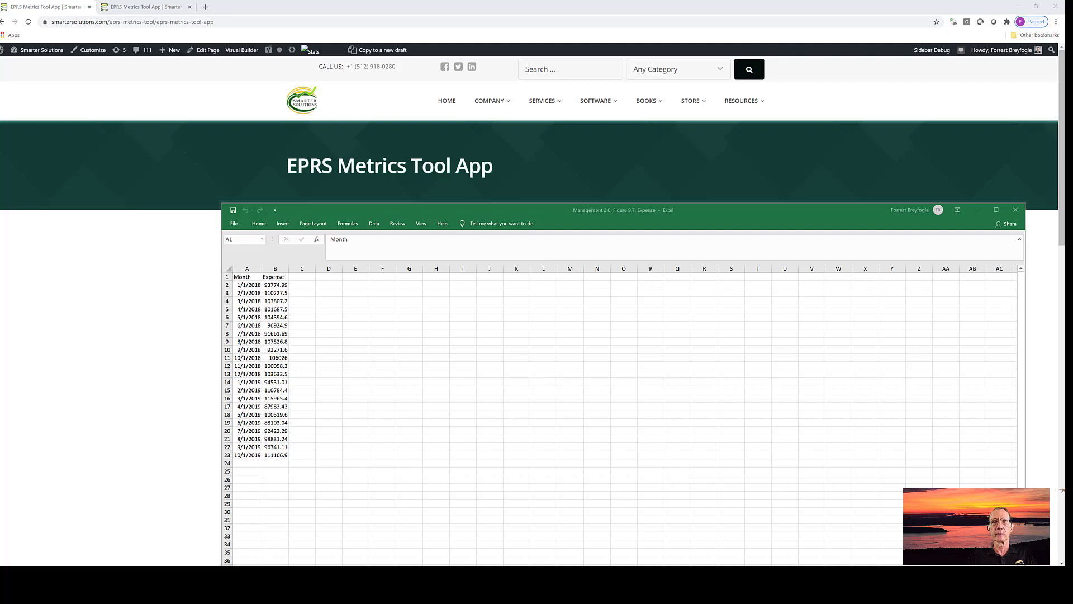
Close the expense workbook and load the file "Management 2.0, Figure 9.7, Expense" into the IEE Chart Builder
left_click(1015, 210)
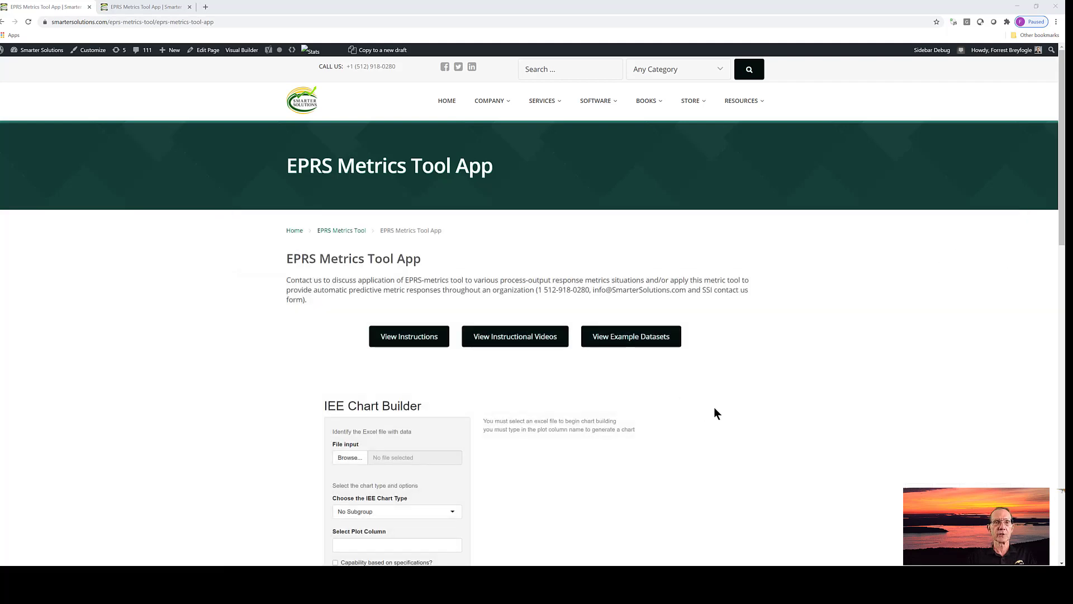
scroll(714, 409, "down", 2)
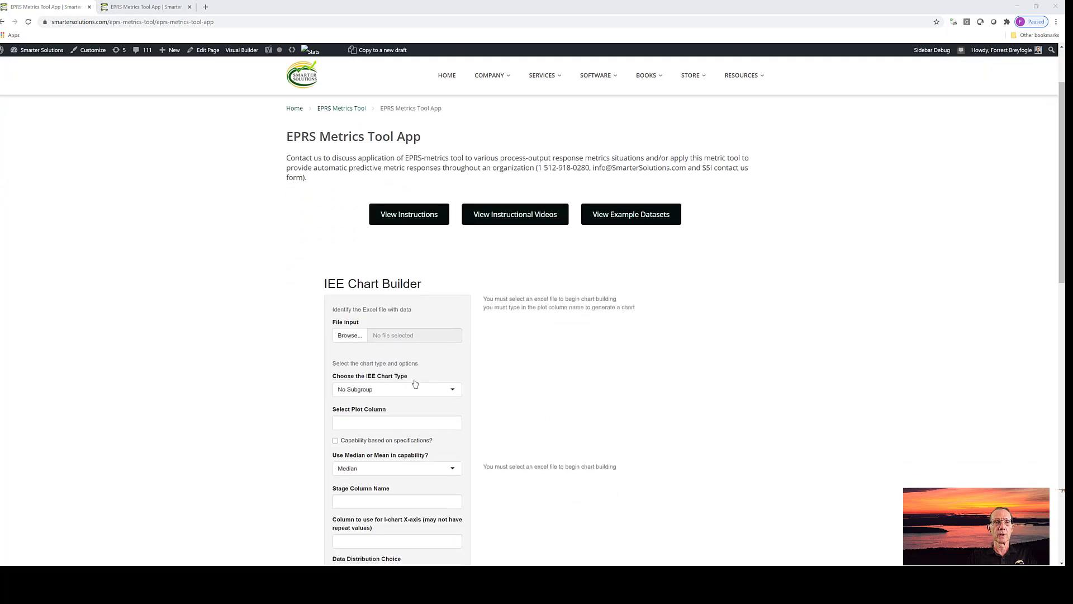
left_click(348, 337)
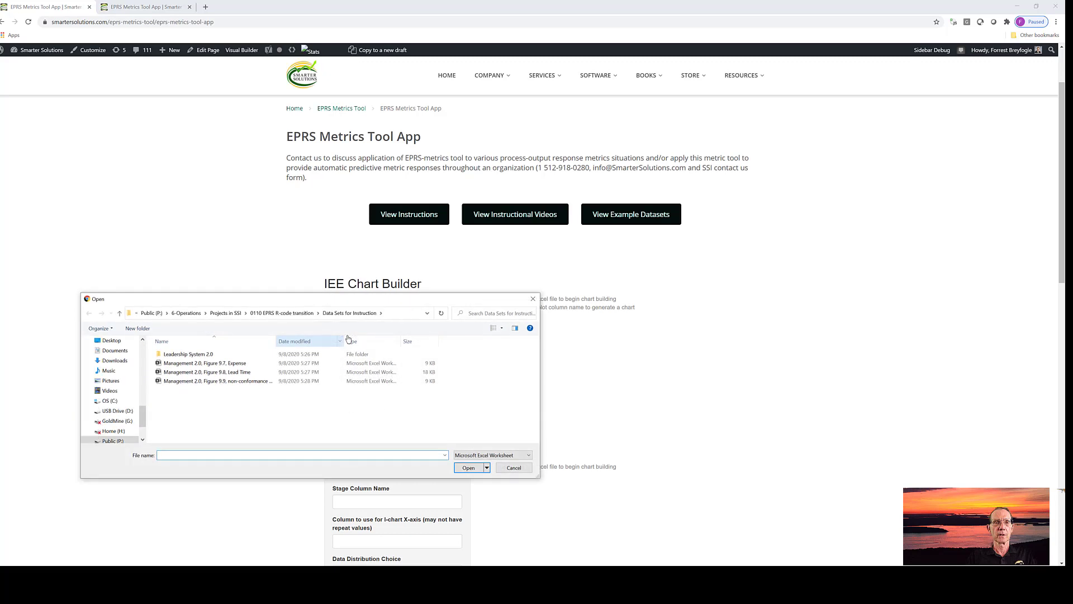
left_click(247, 363)
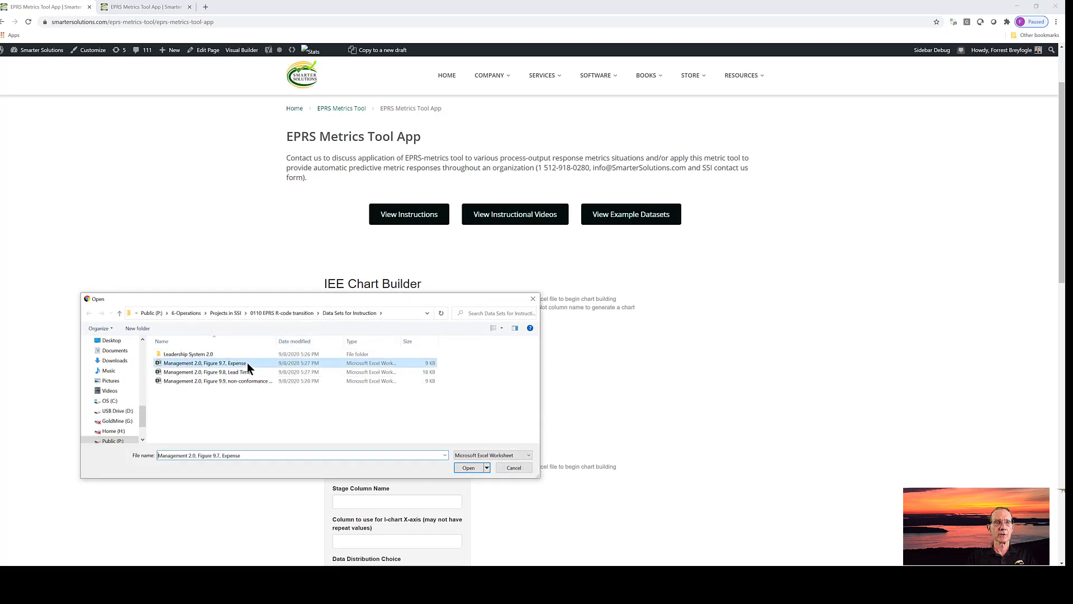
left_click(468, 467)
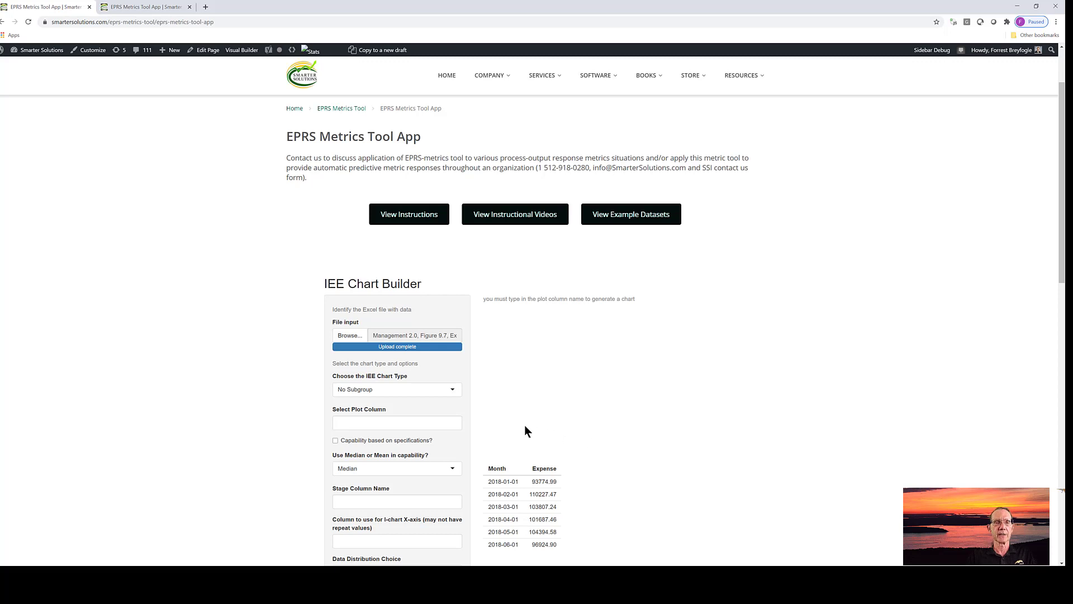
Choose the No Subgroup chart type and set the plot column to Expense
left_click(453, 388)
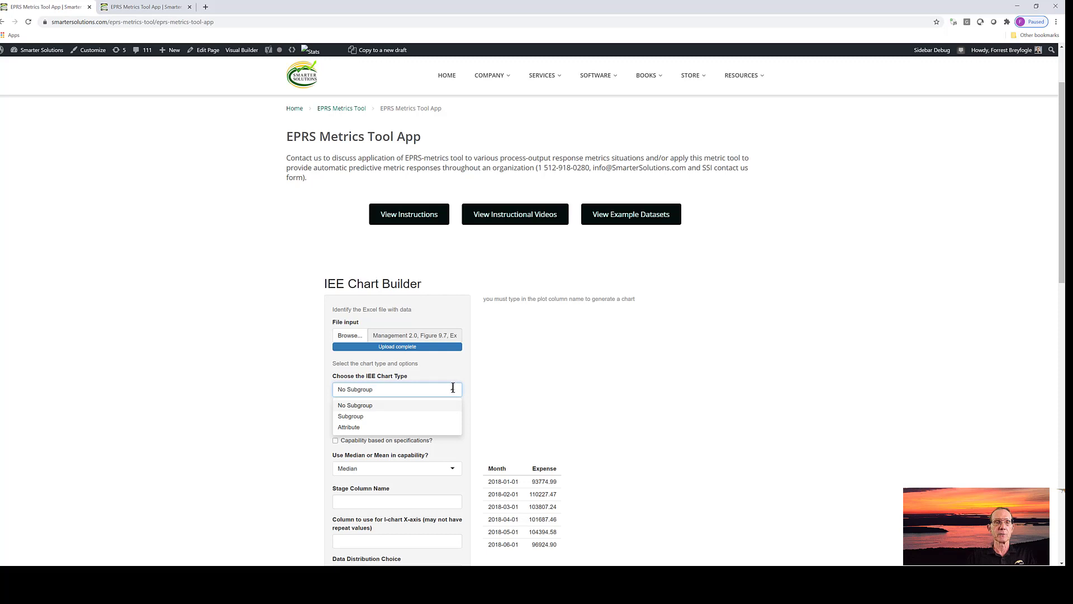
left_click(439, 407)
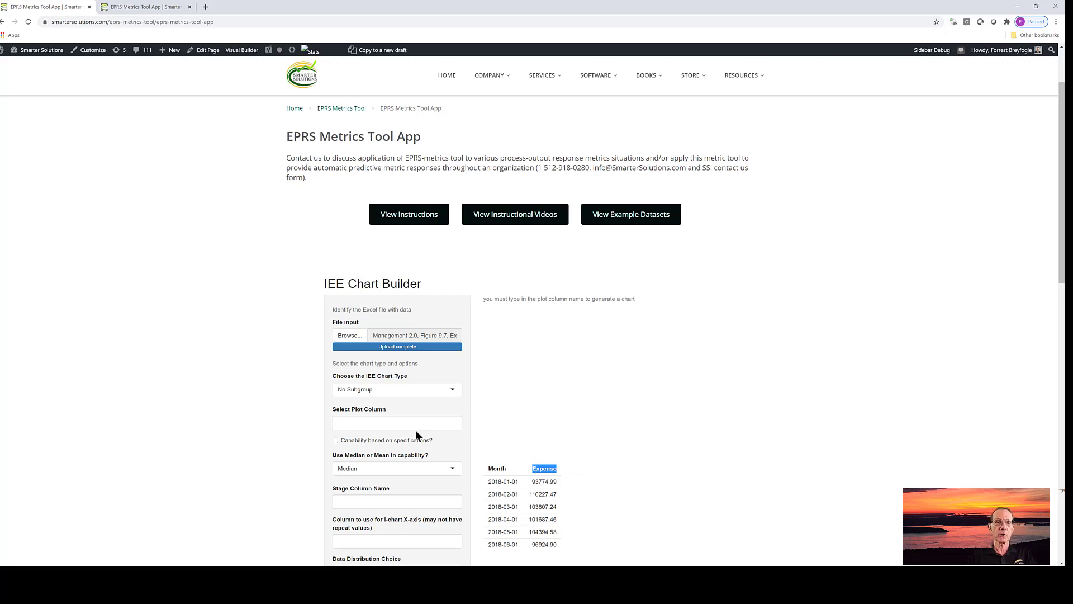
left_click(390, 424)
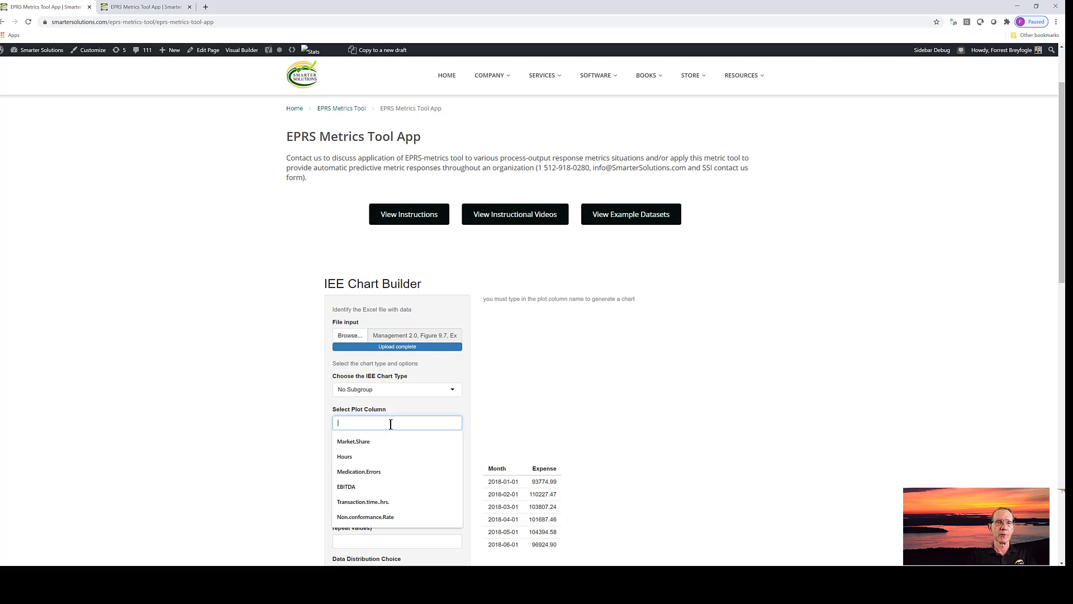
type("Expense")
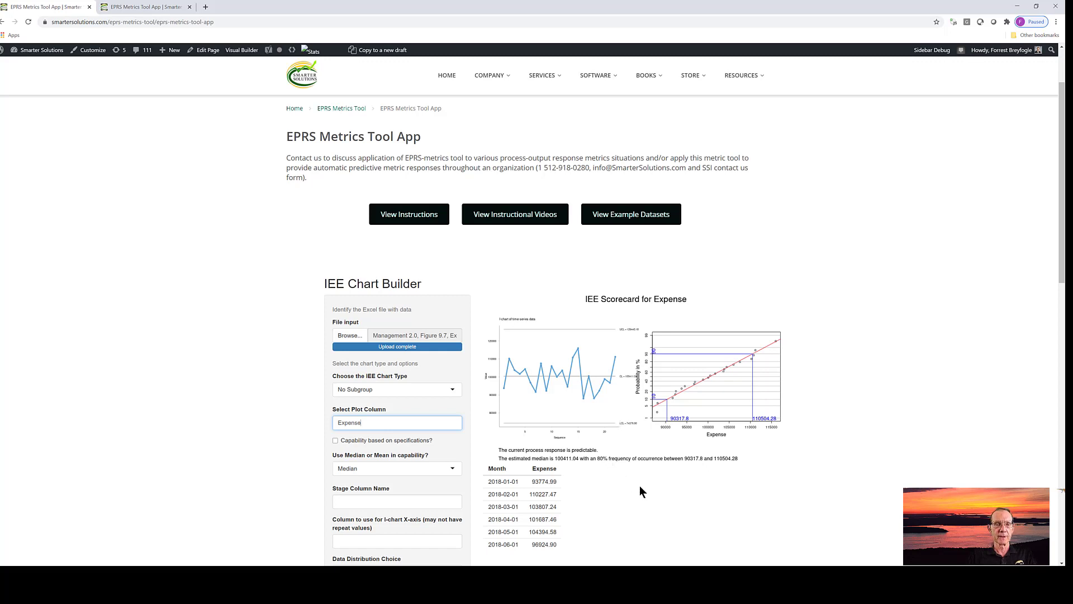
Set Month as the column used for the I-chart's X-axis
scroll(640, 488, "down", 1)
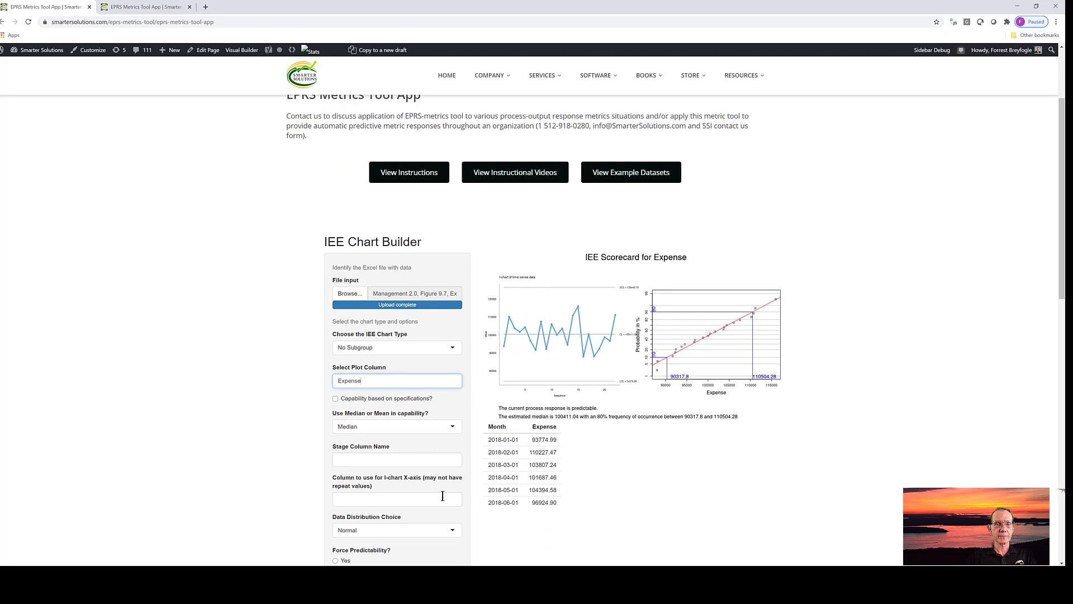
left_click(421, 499)
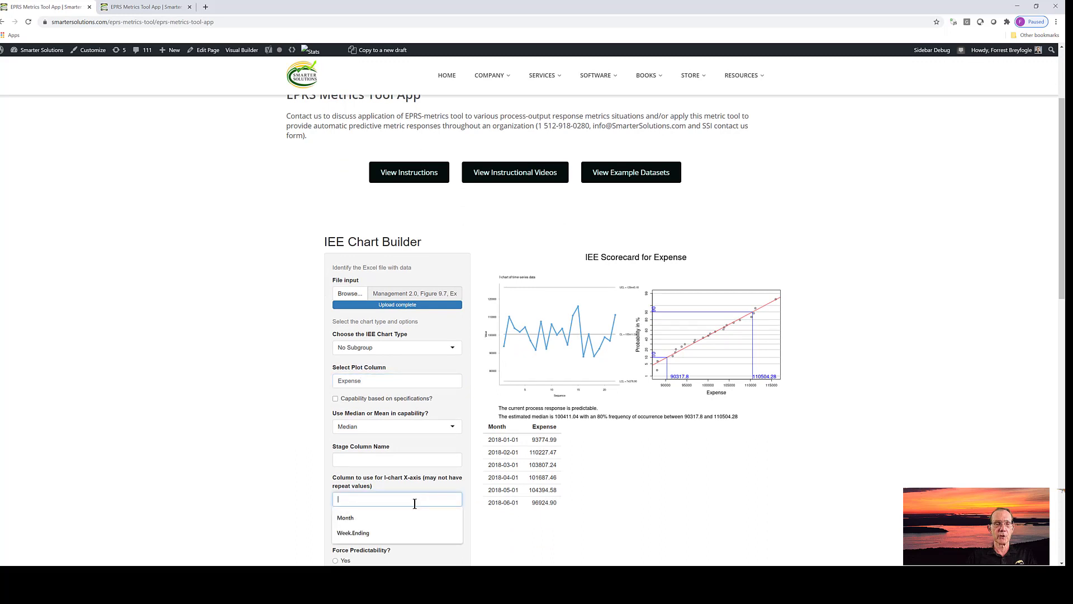
left_click(382, 521)
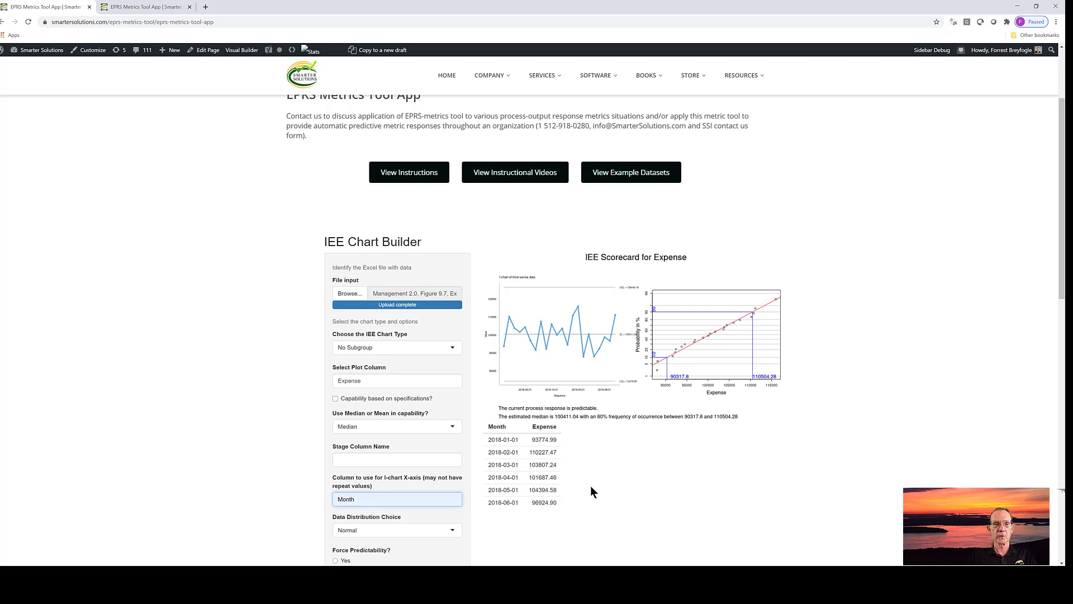
Enter "Expense" as the chart title in the labeling text settings
scroll(591, 490, "down", 2)
scroll(594, 486, "down", 2)
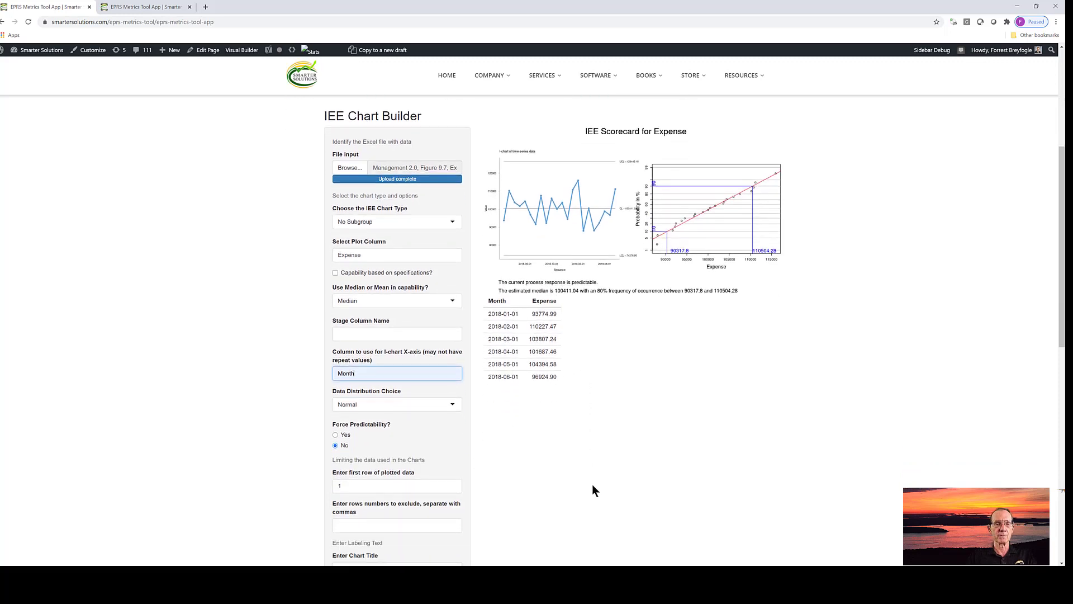
scroll(593, 485, "down", 3)
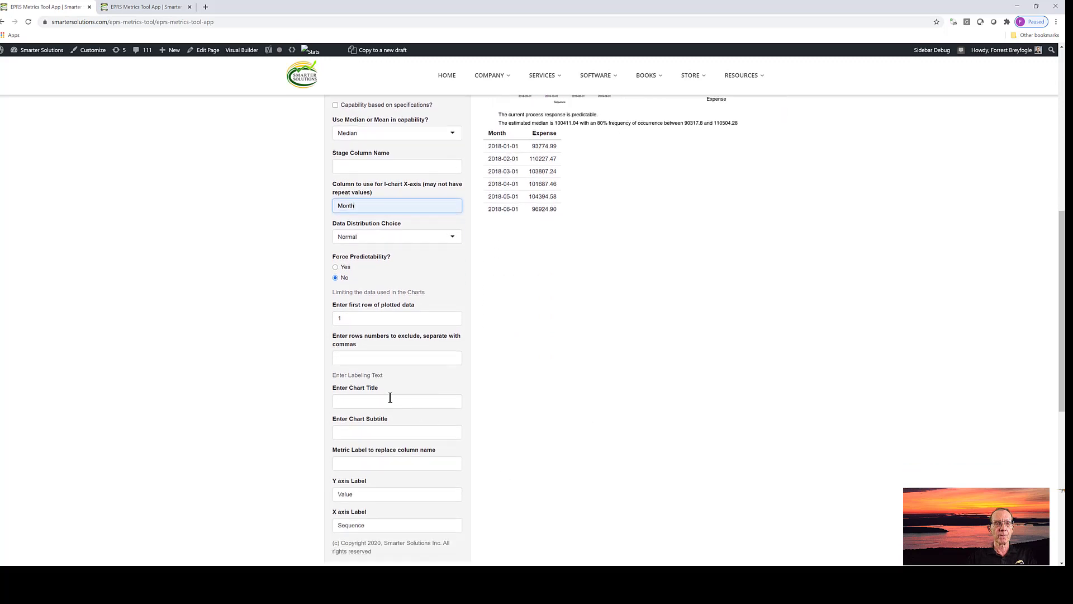
left_click(389, 401)
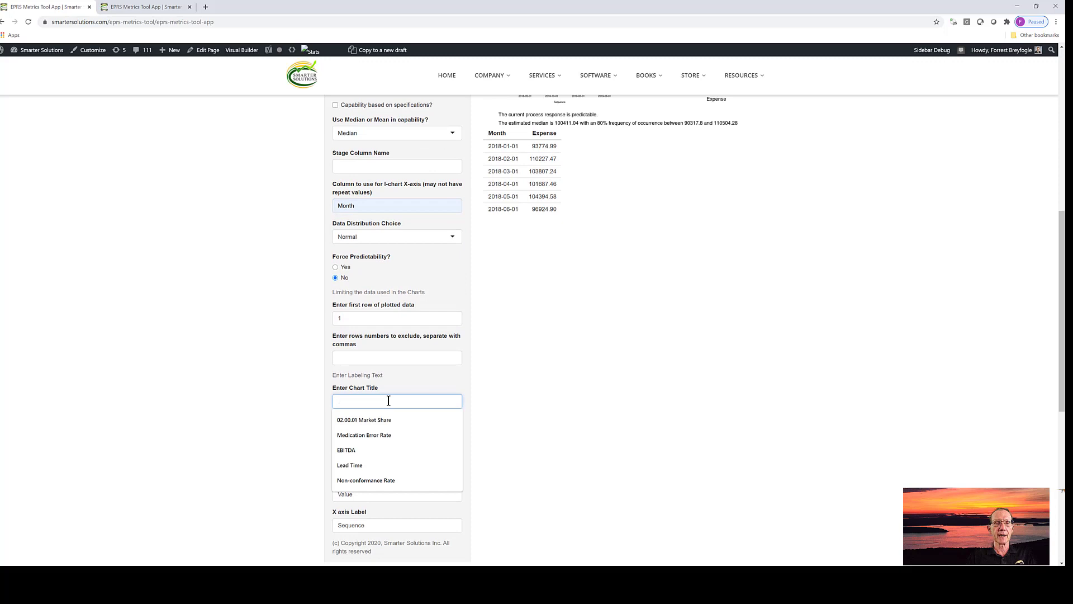
type("E")
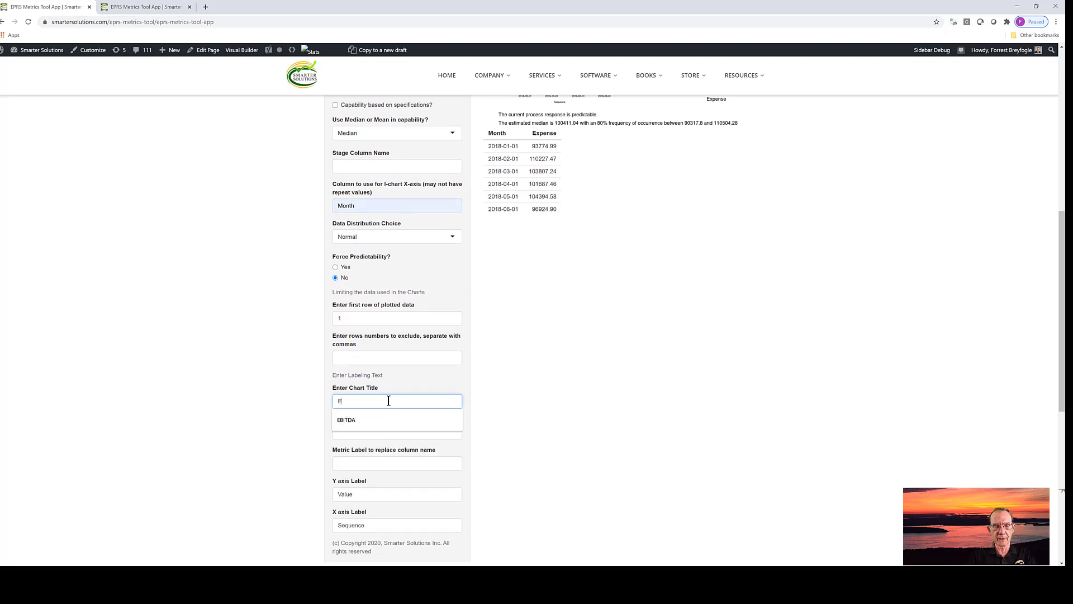
type("xpense")
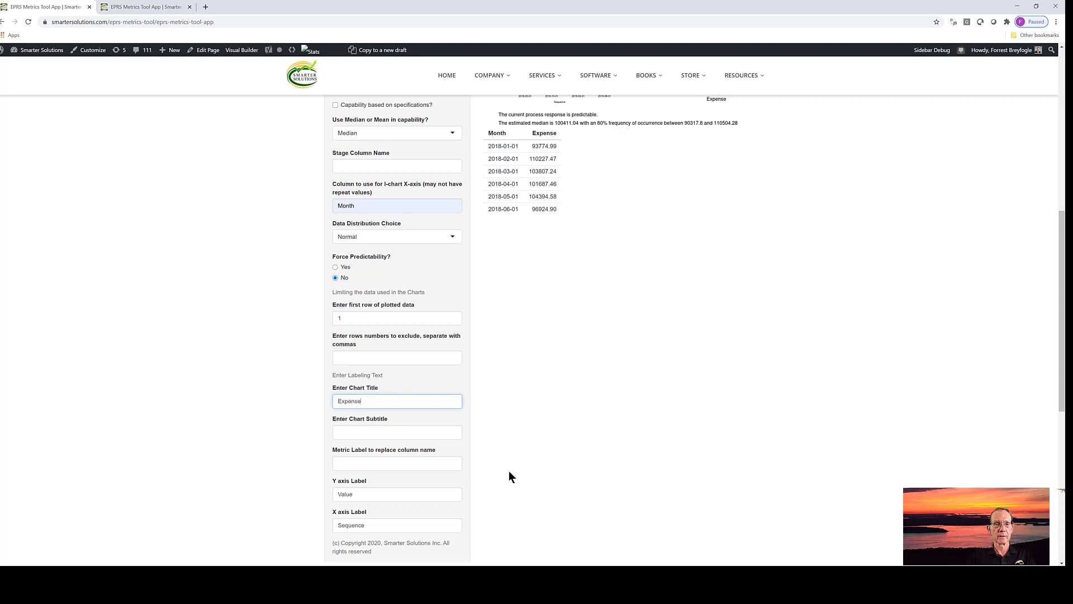
Set the Y axis label to "Dollars" and the X axis label to "Month"
left_click(373, 494)
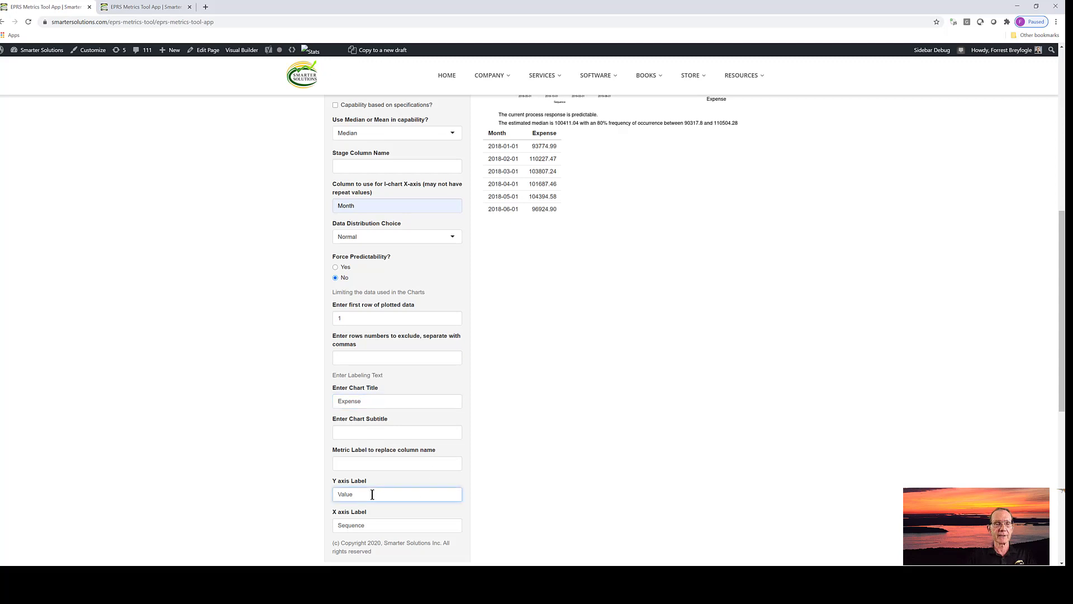
double_click(344, 494)
type("D")
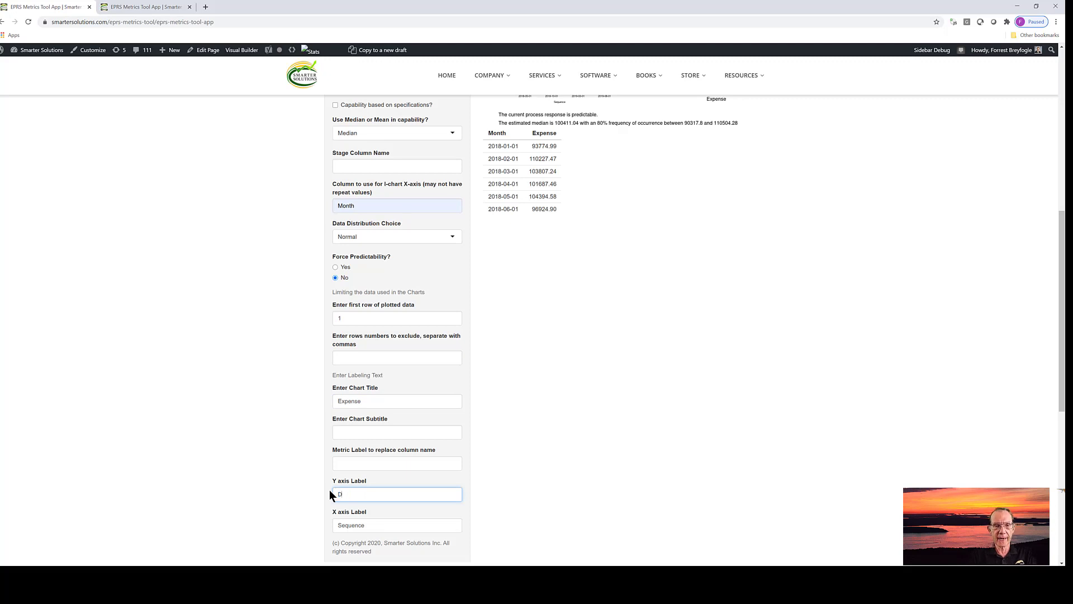
type("ollars")
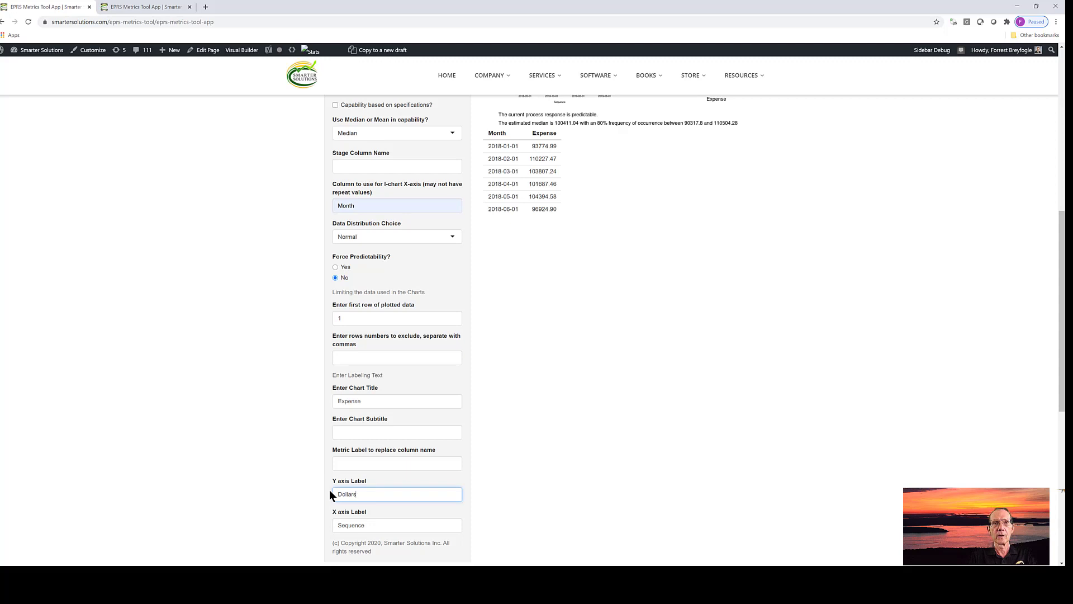
left_click(390, 528)
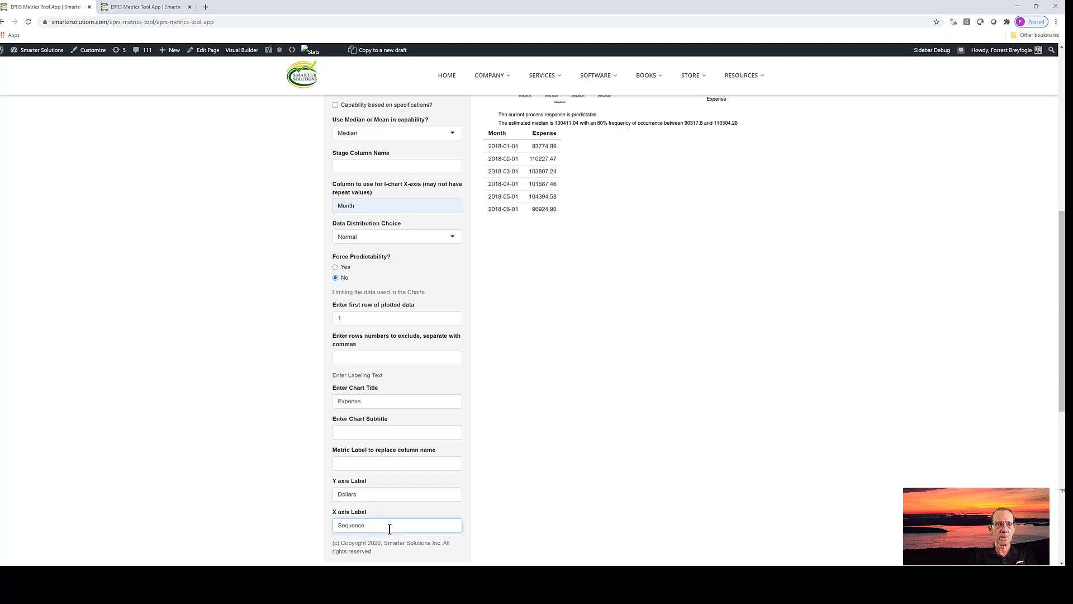
left_click_drag(389, 528, 294, 505)
type("Month")
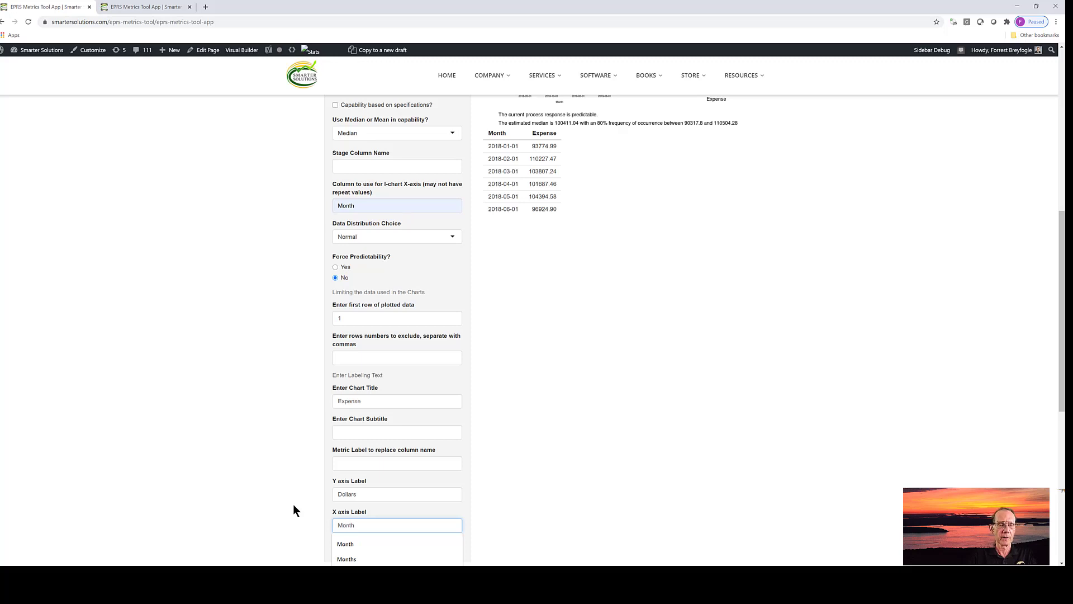
left_click(584, 530)
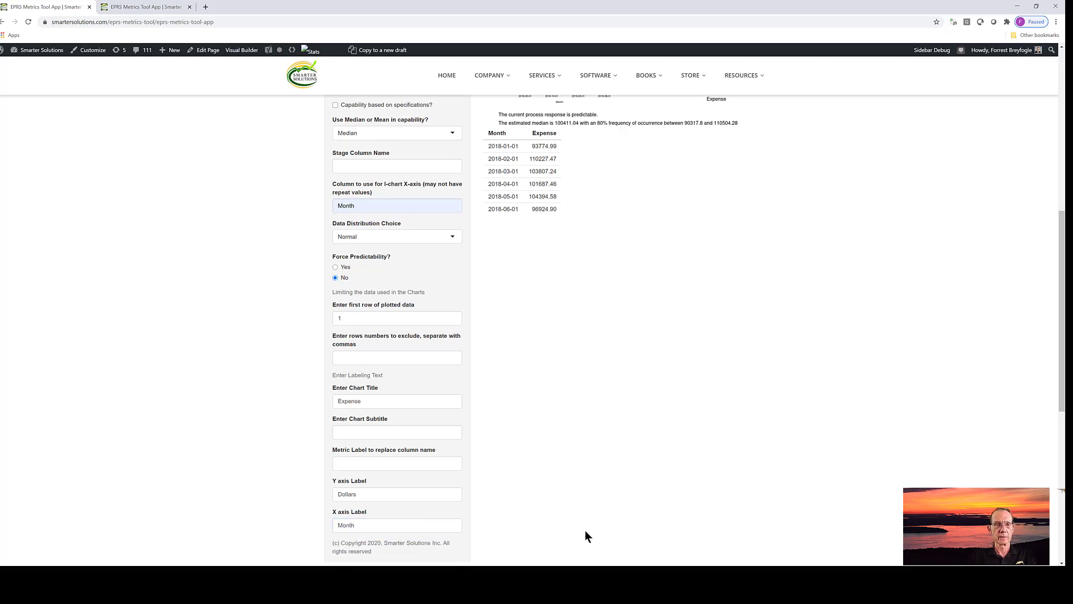
Save the Expense chart image as a PNG in the Data Sets for Instruction folder and open the downloaded file
scroll(585, 529, "down", 1)
scroll(584, 535, "up", 4)
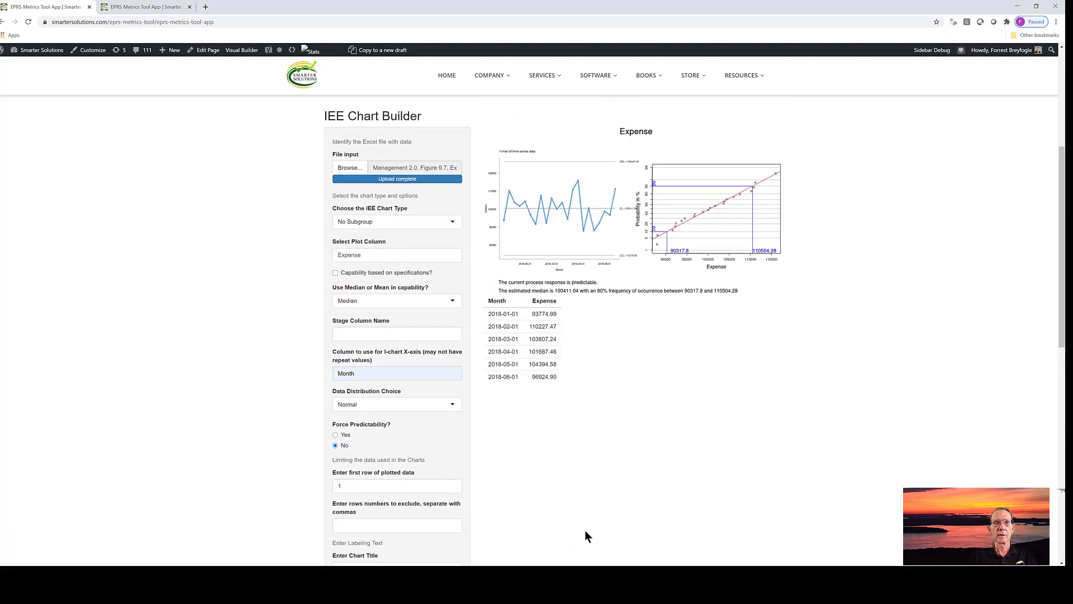
scroll(585, 531, "up", 2)
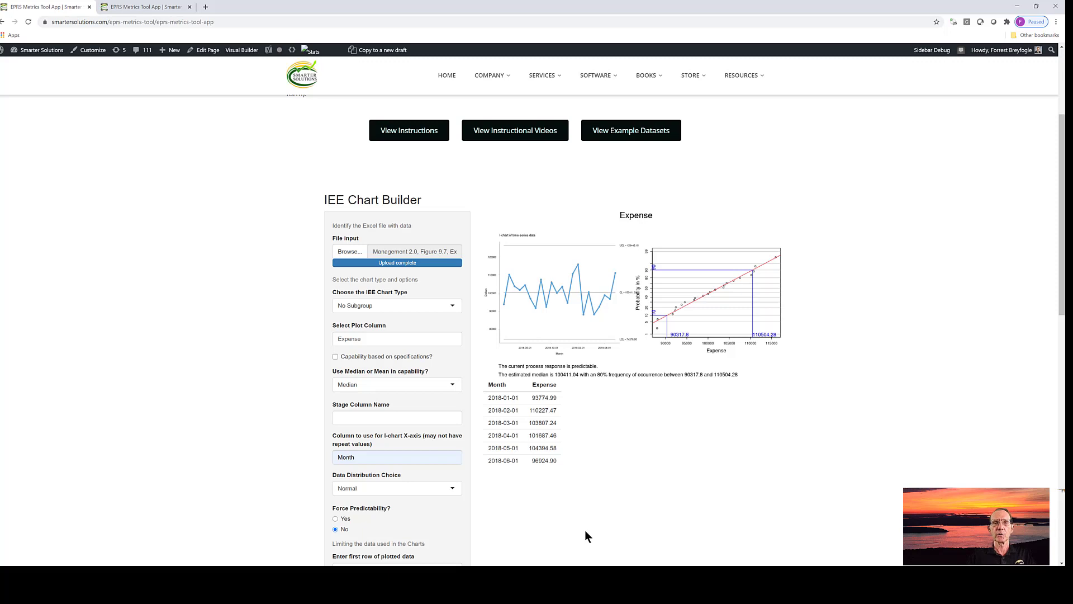
right_click(641, 287)
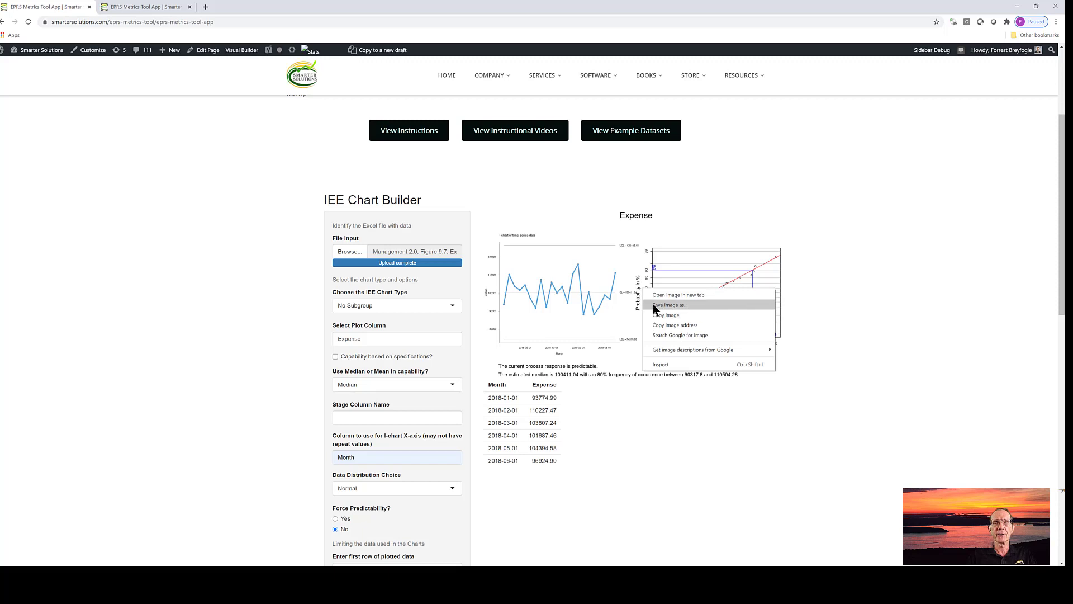
left_click(653, 305)
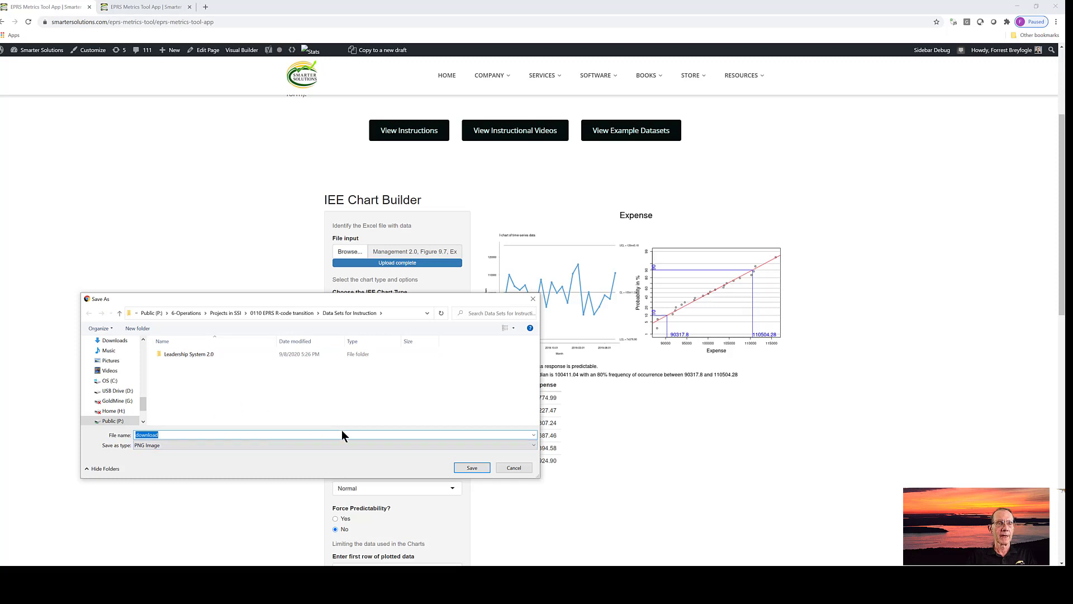
left_click(472, 467)
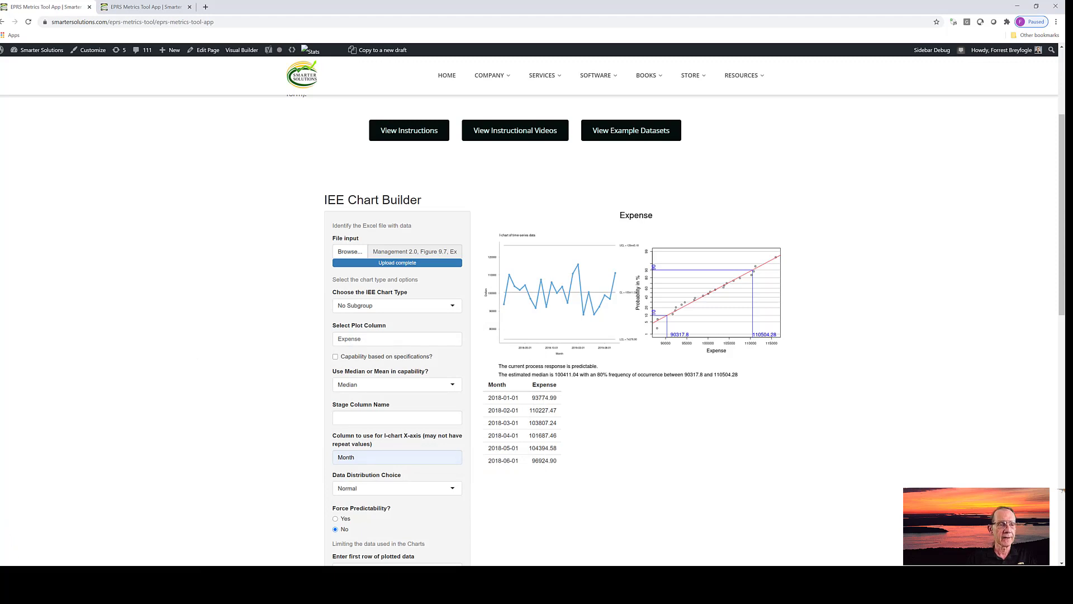
left_click(78, 578)
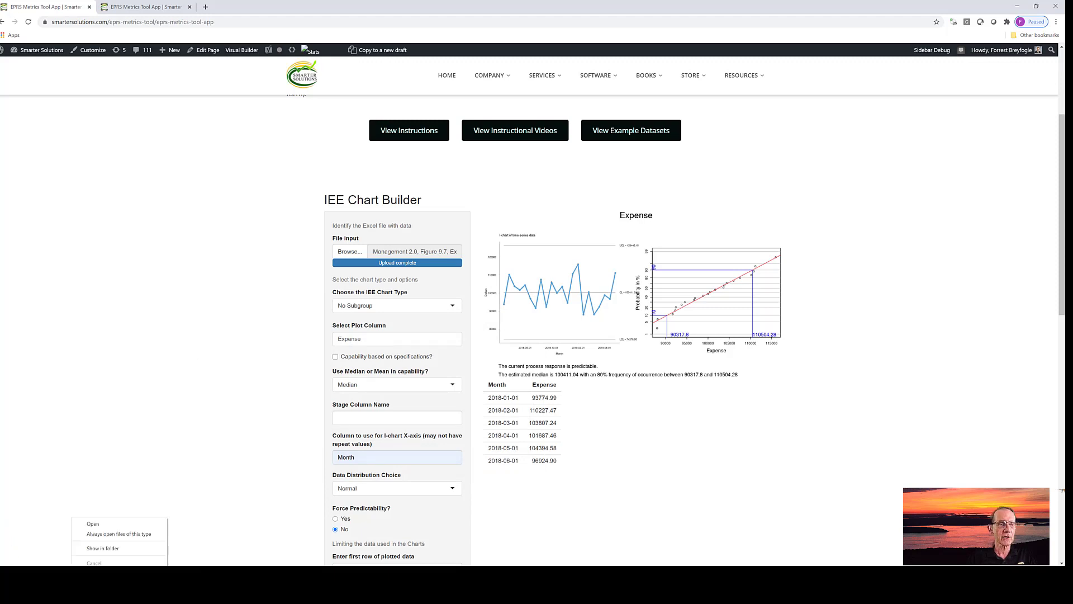
left_click(110, 524)
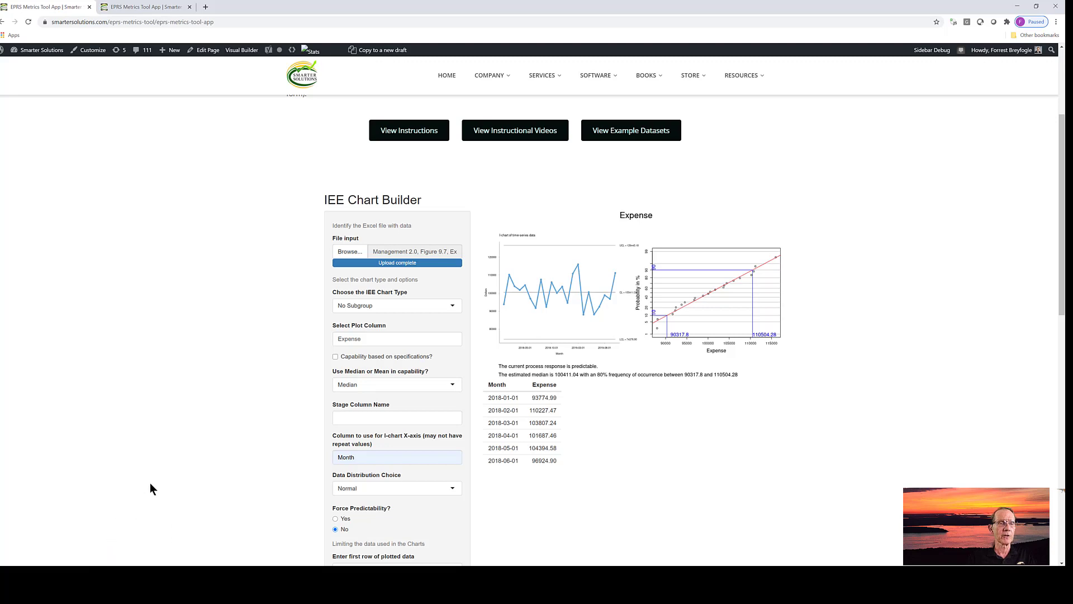